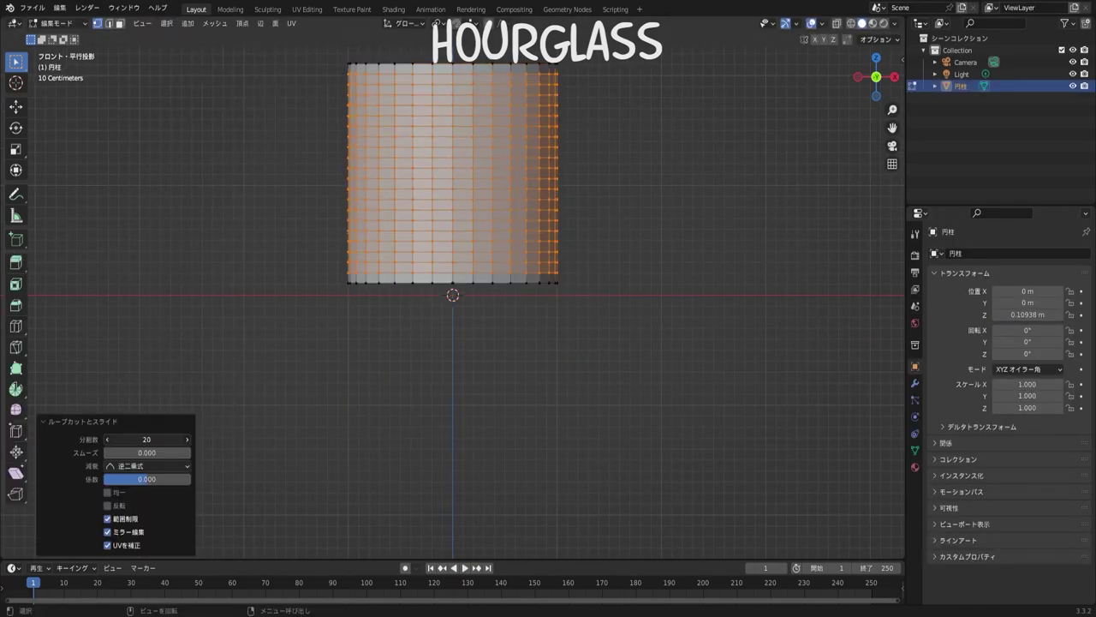
Deselect the freshly loop-cut cylinder.
left_click(478, 191)
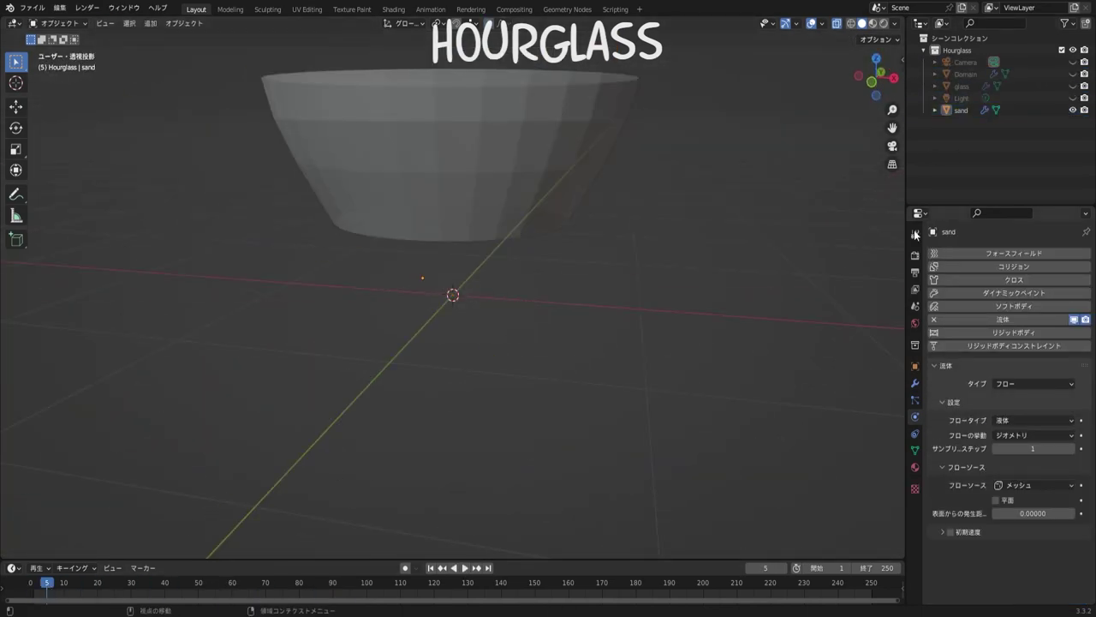
Stop the sand simulation playback and toggle the viewport background between World and Theme.
left_click(464, 568)
left_click(38, 581)
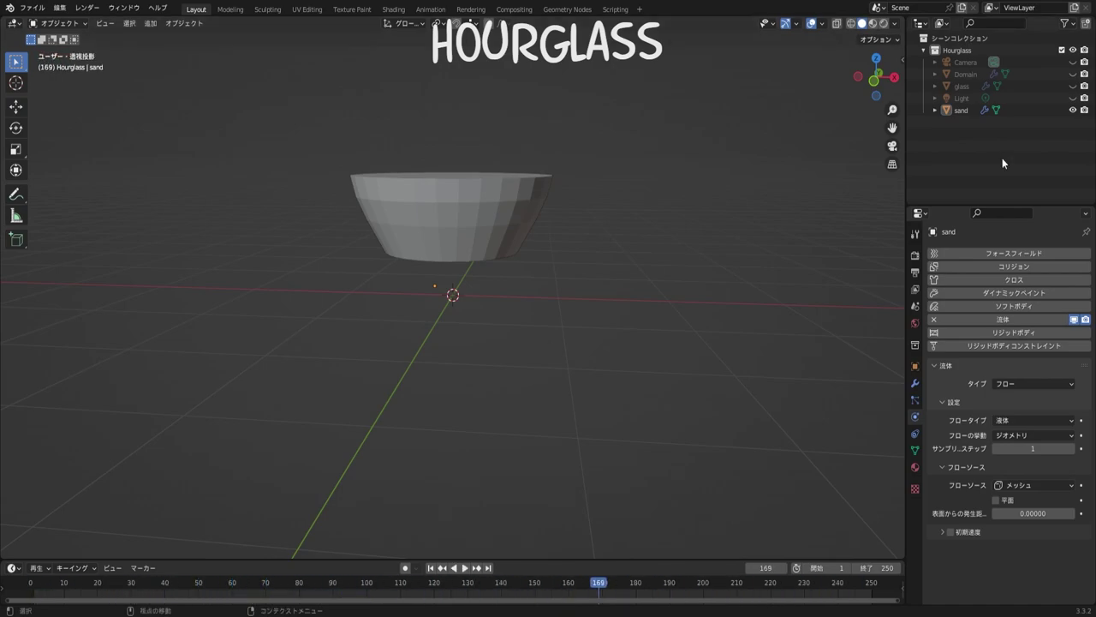
left_click(895, 23)
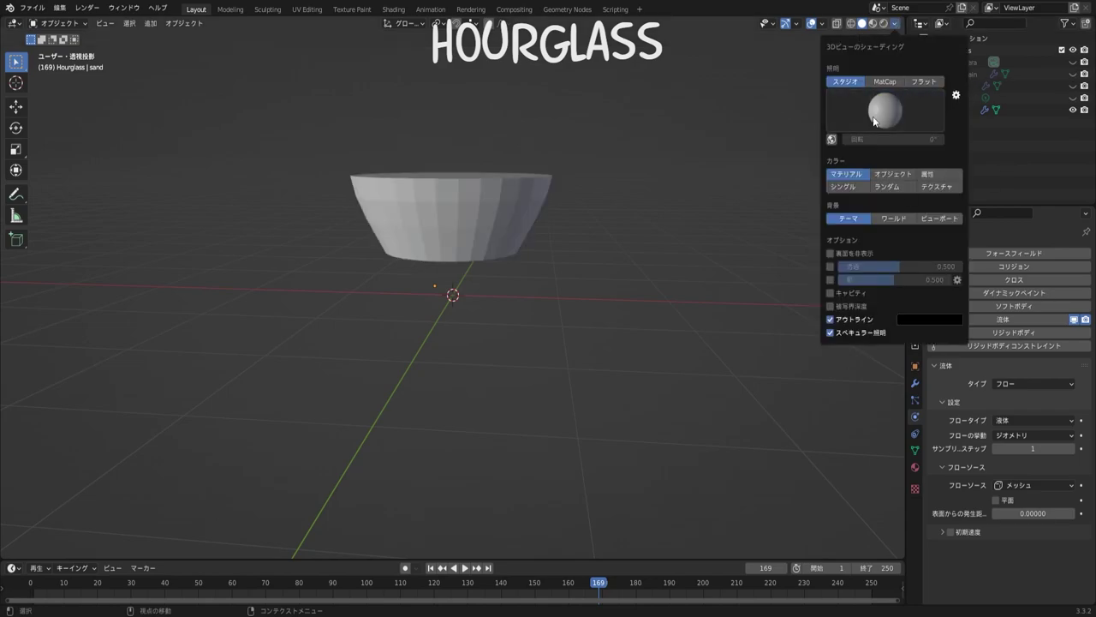
left_click(893, 219)
left_click(846, 219)
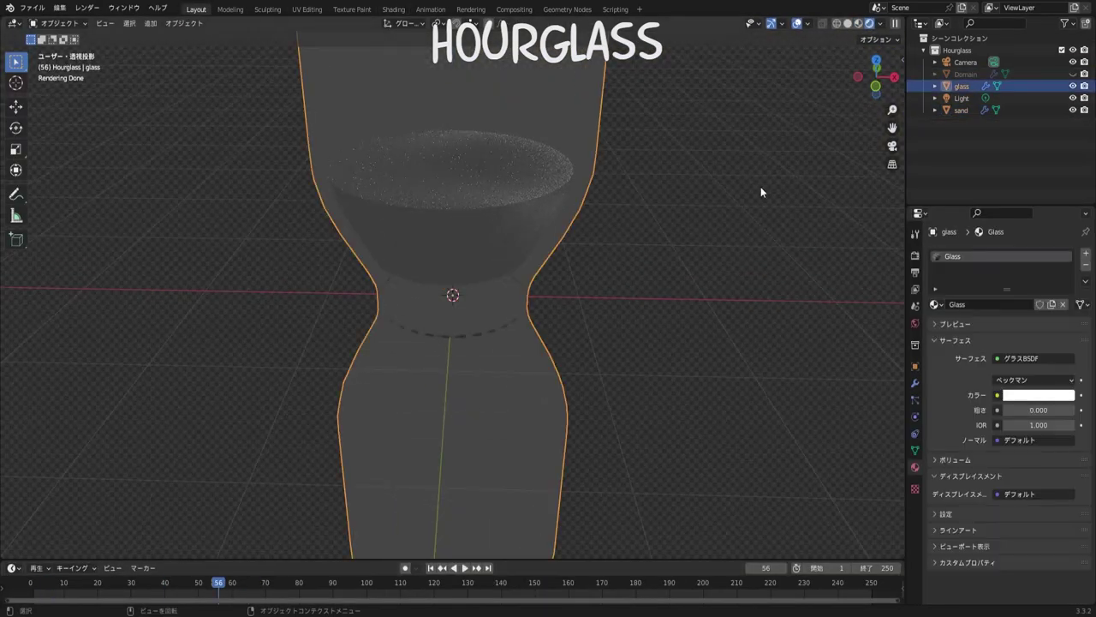
Select the edge loop around the hourglass glass neck in front view.
scroll(531, 291, "up", 5)
scroll(430, 264, "down", 5)
scroll(496, 420, "up", 5)
scroll(496, 421, "down", 3)
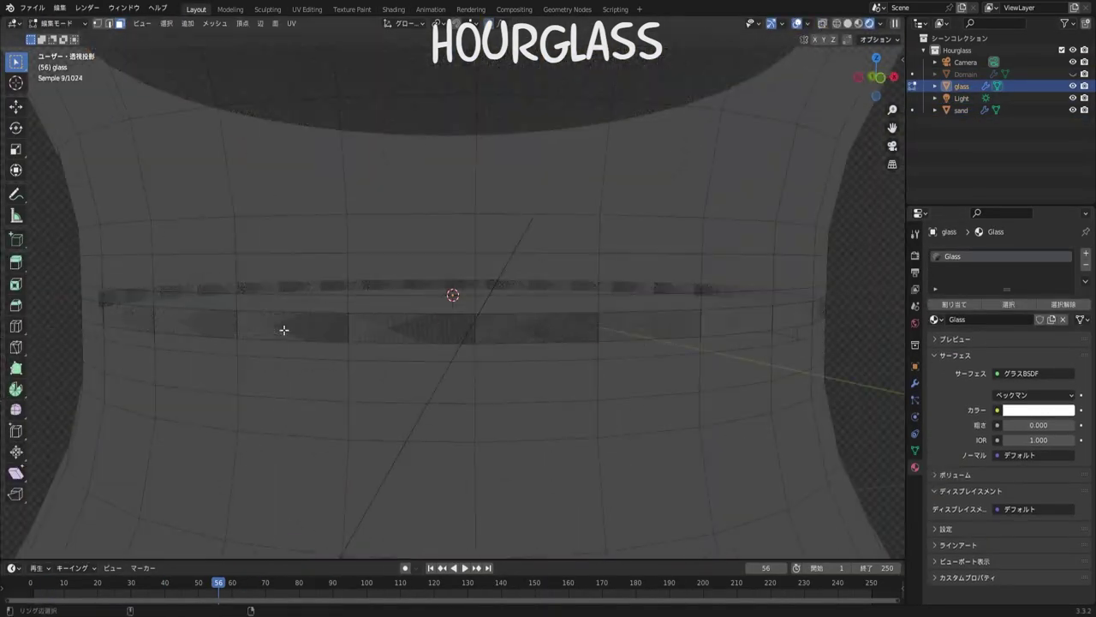
left_click(420, 448, "alt")
middle_click_drag(420, 448, 725, 384)
key("KP_1")
left_click(302, 302, "alt")
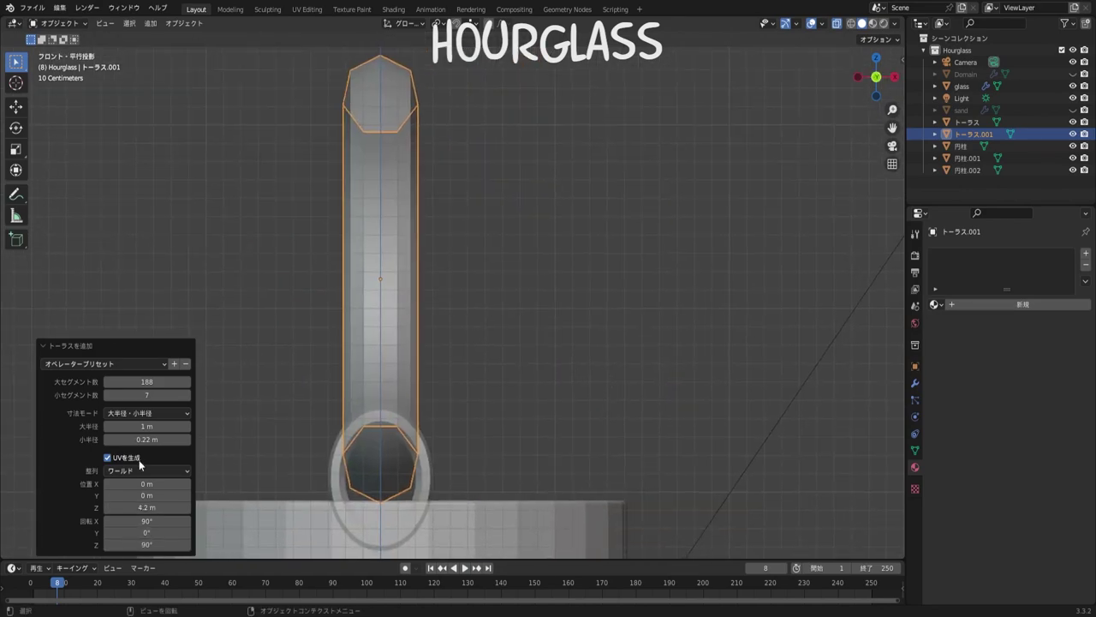
View the torus link from the side and begin scaling it.
key("KP_3")
key("s")
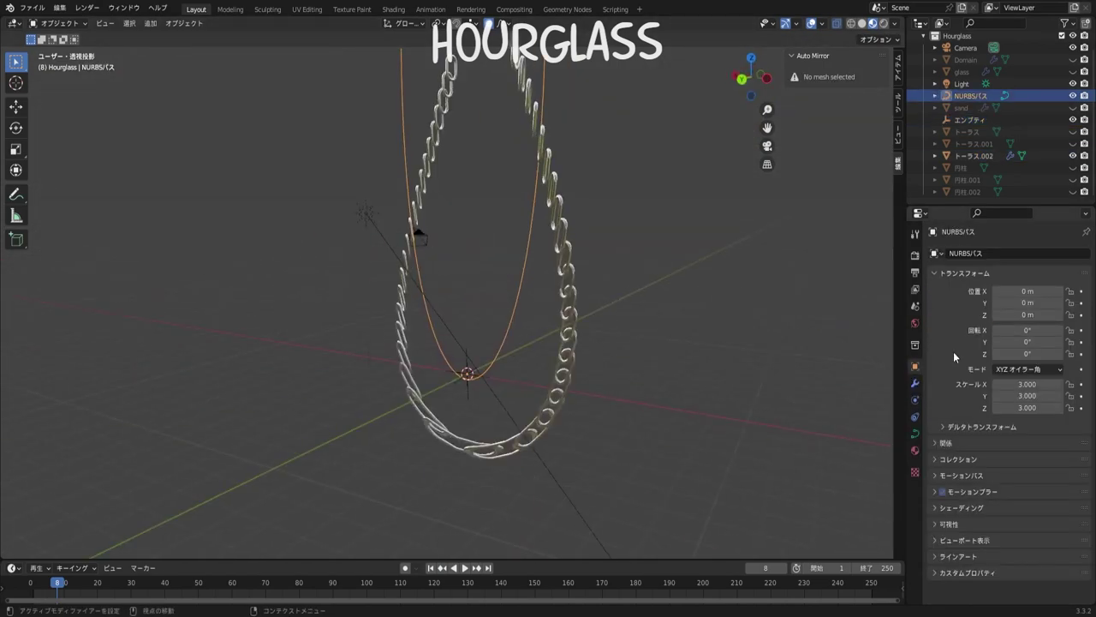
Review the chain's Array fit type and transform properties, then select the single link.
left_click(963, 156)
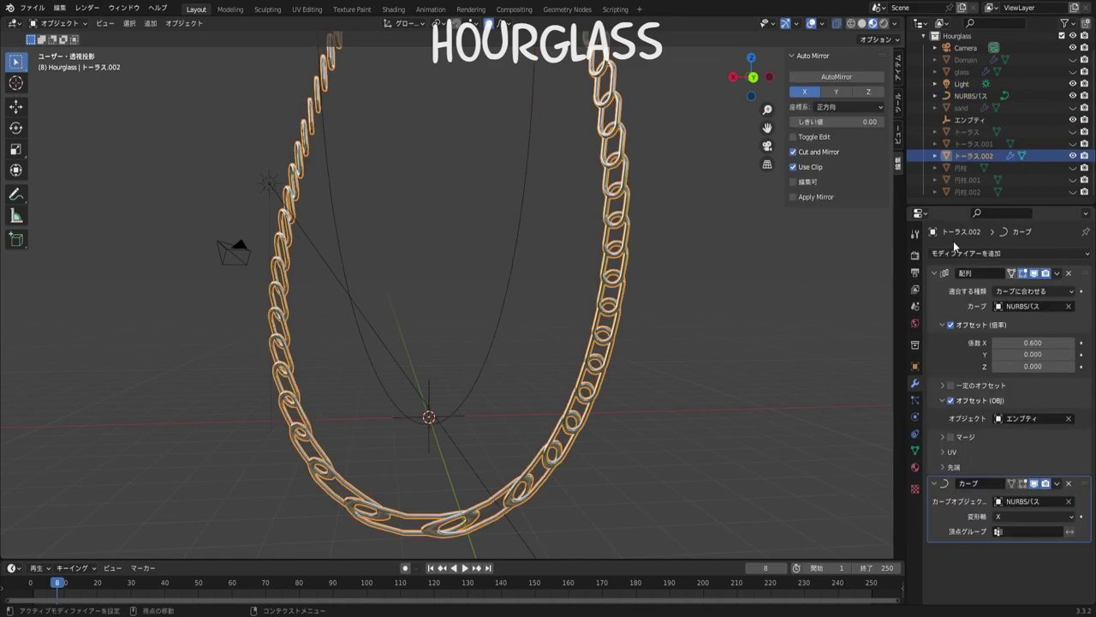
left_click(1022, 292)
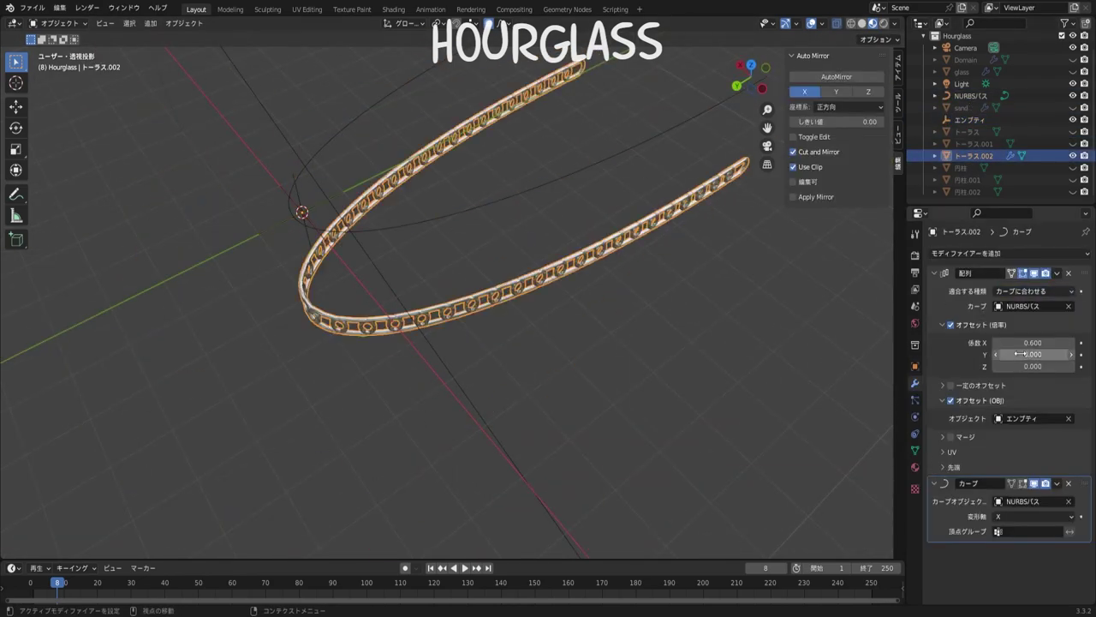
left_click(915, 366)
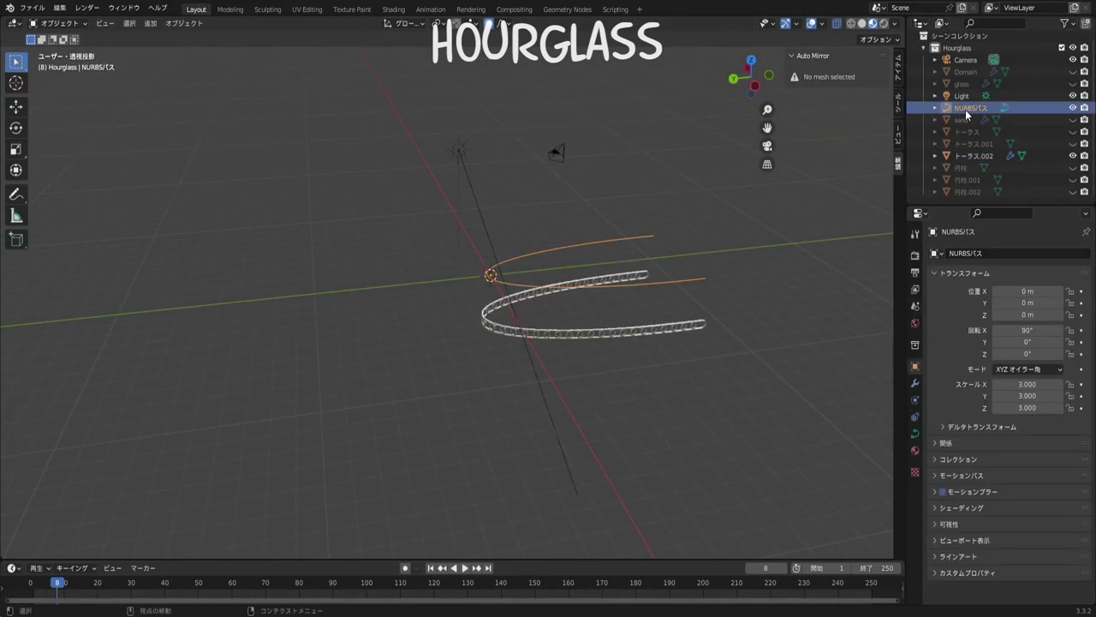
left_click(836, 273)
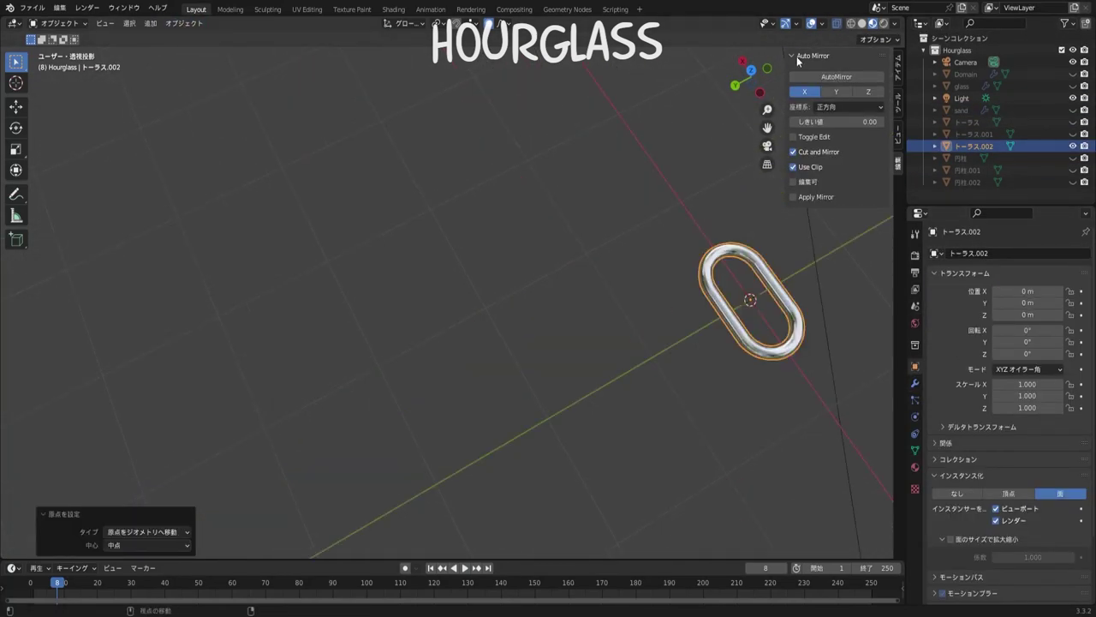
Add a plain axes Empty and give the link an Array modifier offset by the Empty.
key("n")
key("KP_7")
key("shift+a")
left_click(598, 287)
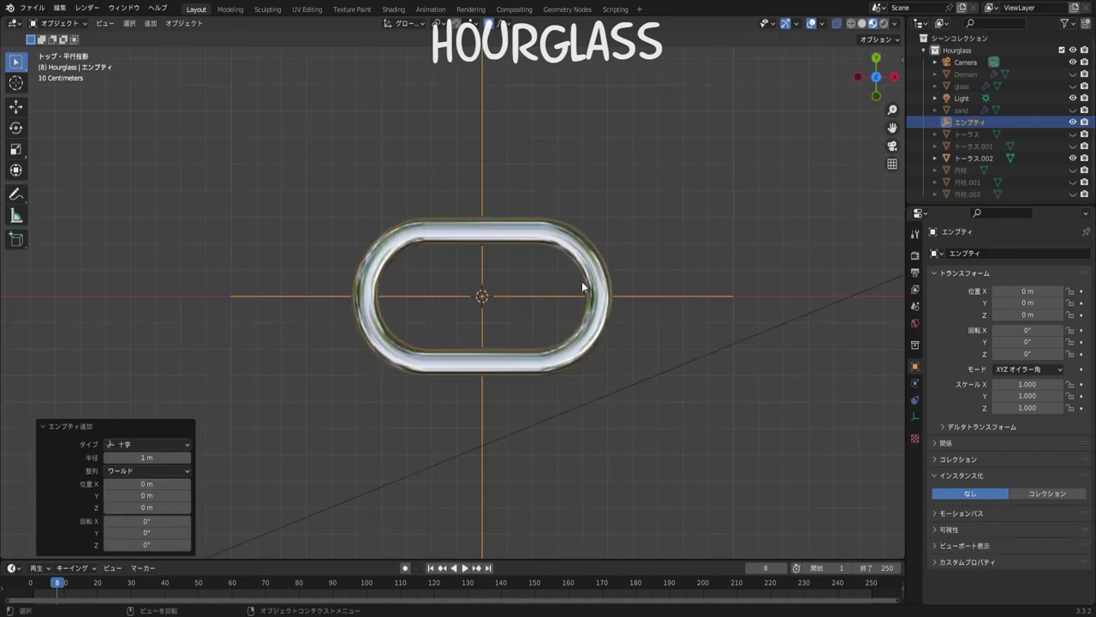
left_click(803, 283)
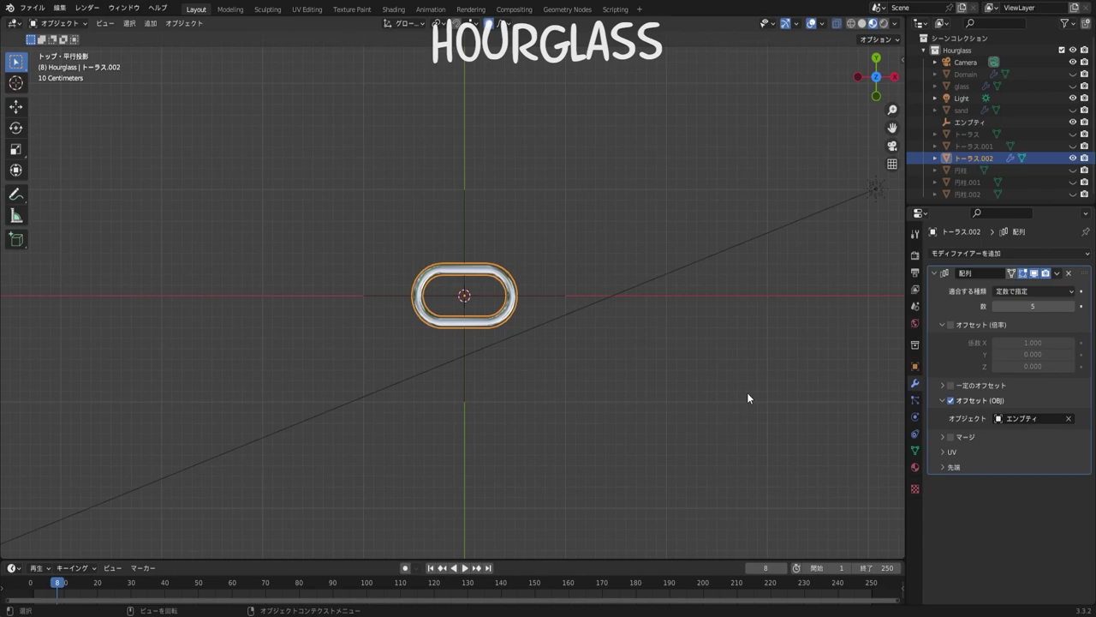
left_click(970, 122)
left_click_drag(1027, 290, 1061, 290)
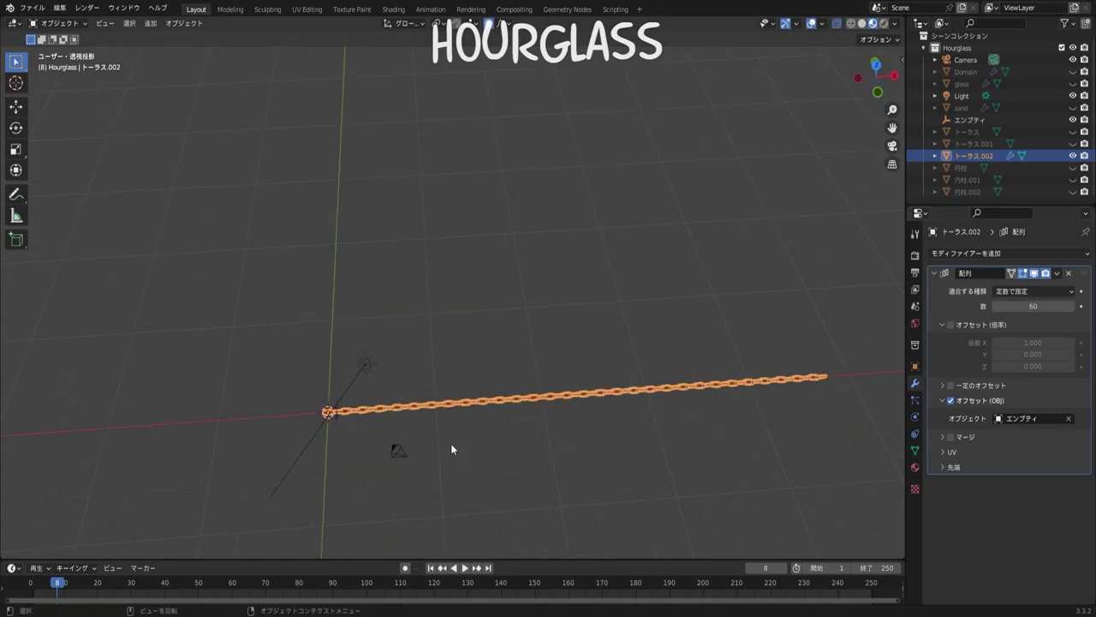
Add a Curve modifier to the straight chain of links.
left_click(948, 266)
left_click(907, 306)
key("KP_7")
key("shift+a")
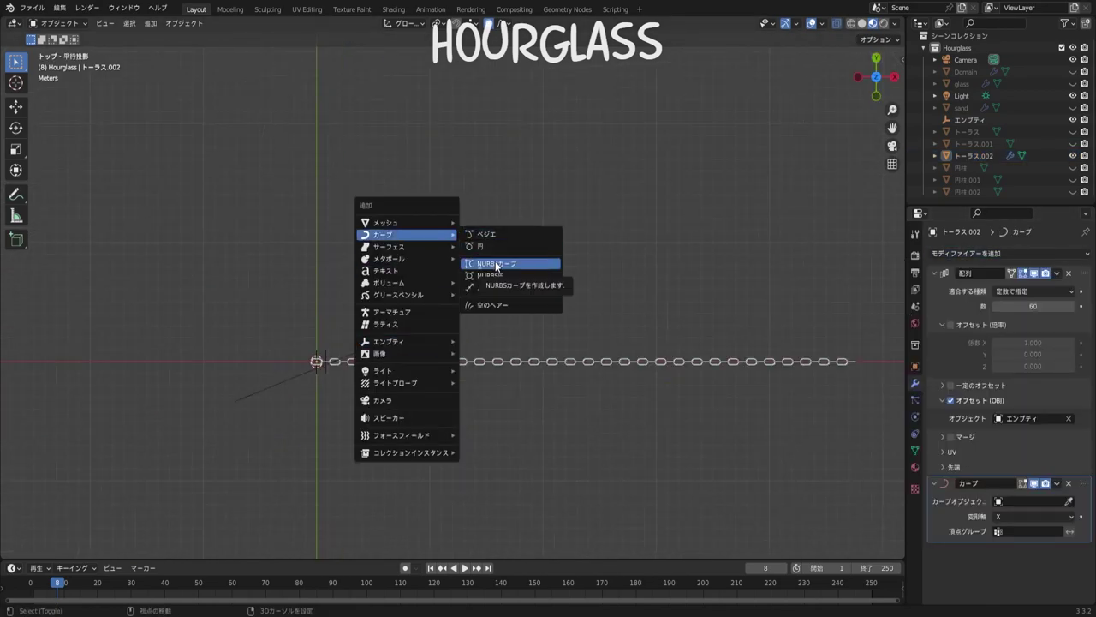
Add a NURBS curve as the chain path and select it for editing.
left_click(495, 267)
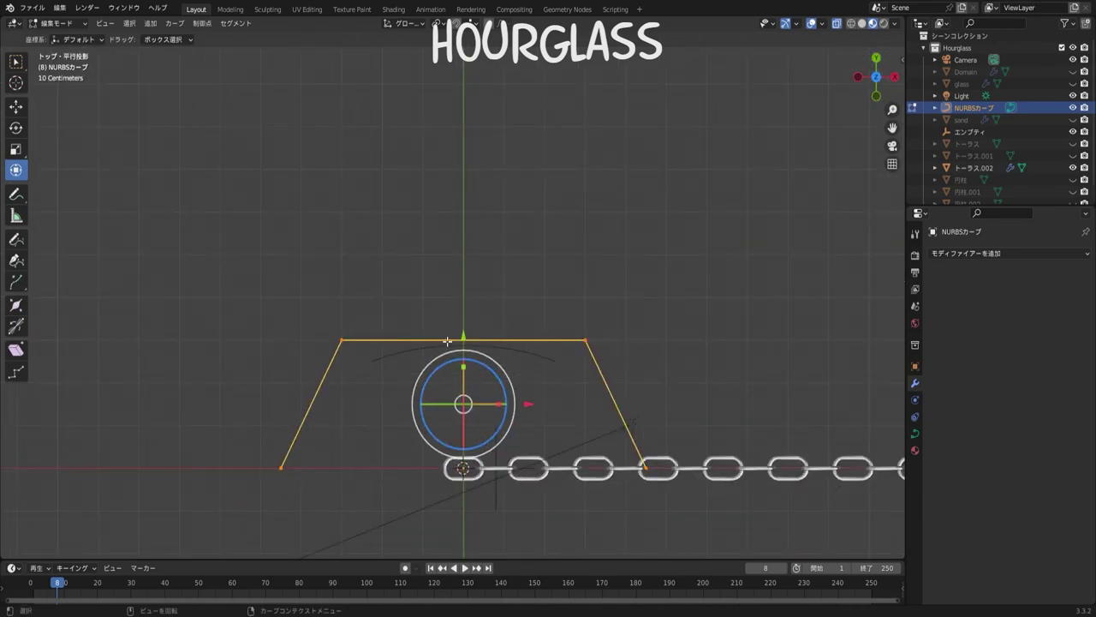
left_click(723, 468)
left_click(974, 109)
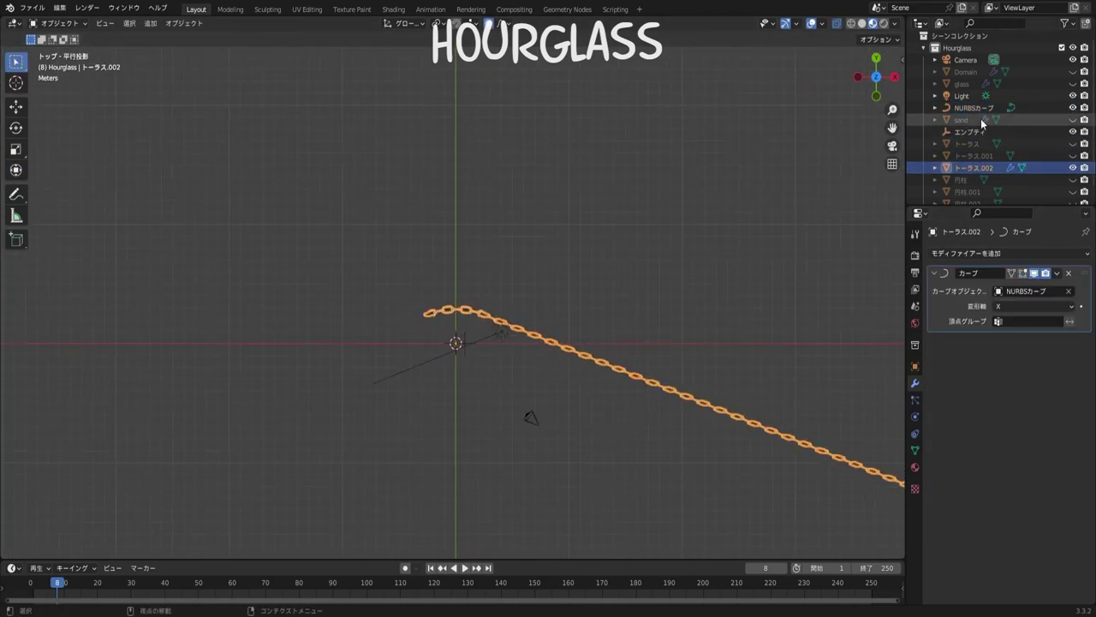
left_click(955, 252)
left_click(882, 284)
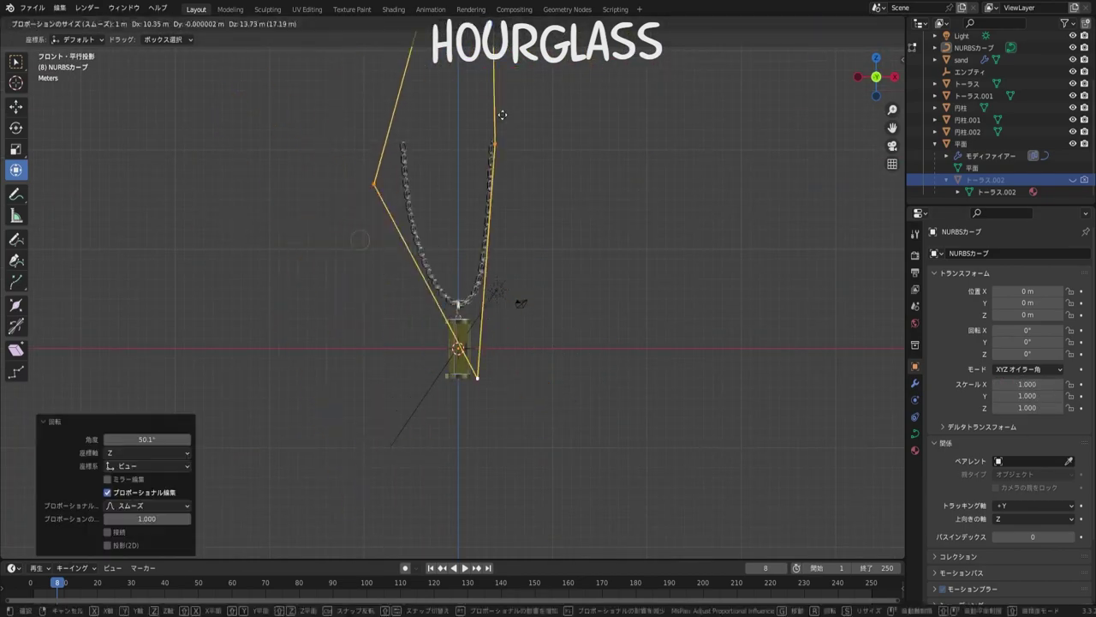
Inspect the glass material settings and the list of available materials.
left_click(915, 466)
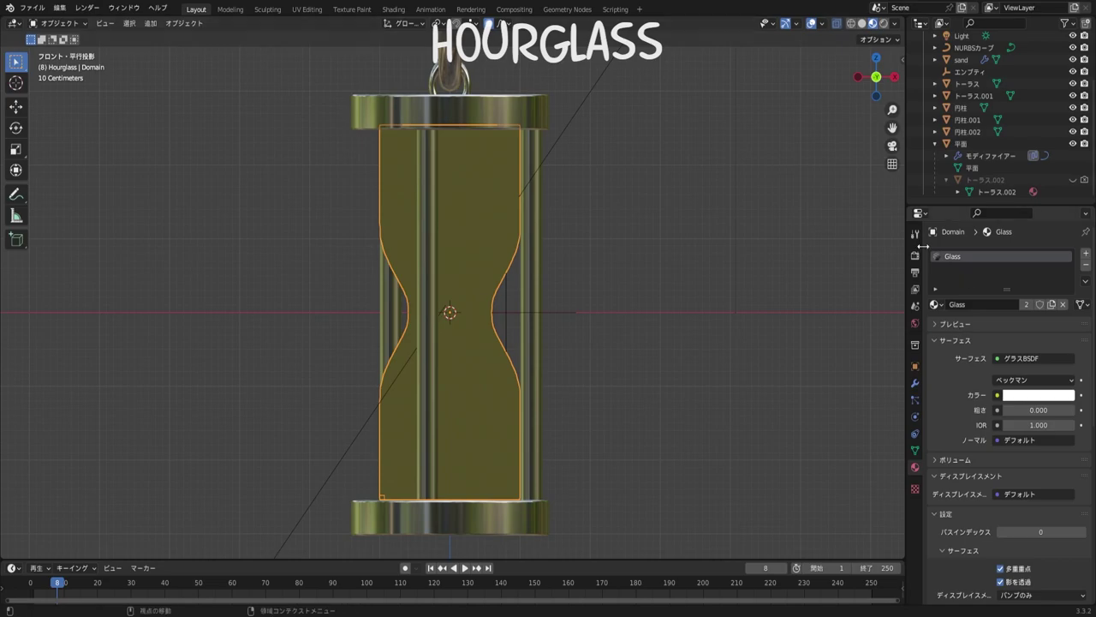
left_click(936, 304)
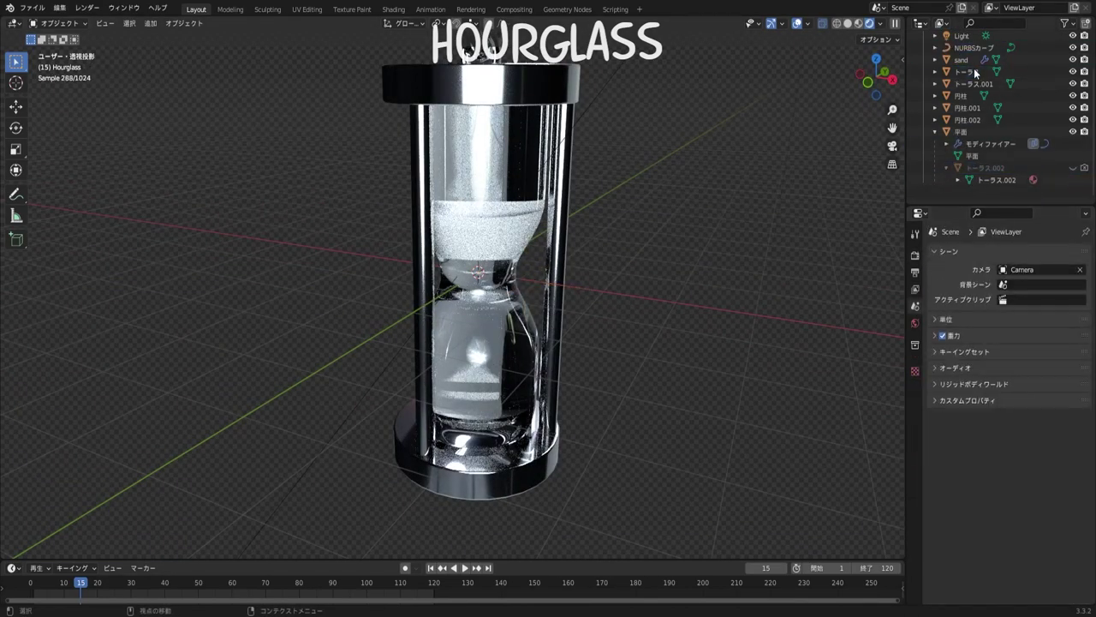
Select the scene light, then pick an Object Offset target for the chain's Array modifier.
scroll(973, 72, "up", 3)
left_click(962, 98)
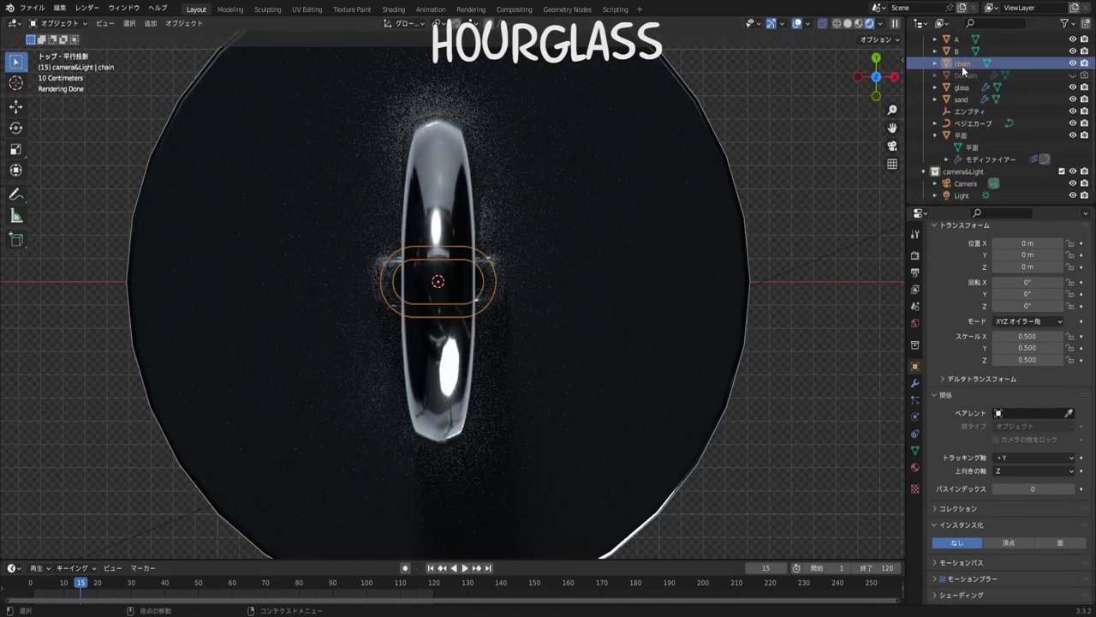
left_click(1019, 417)
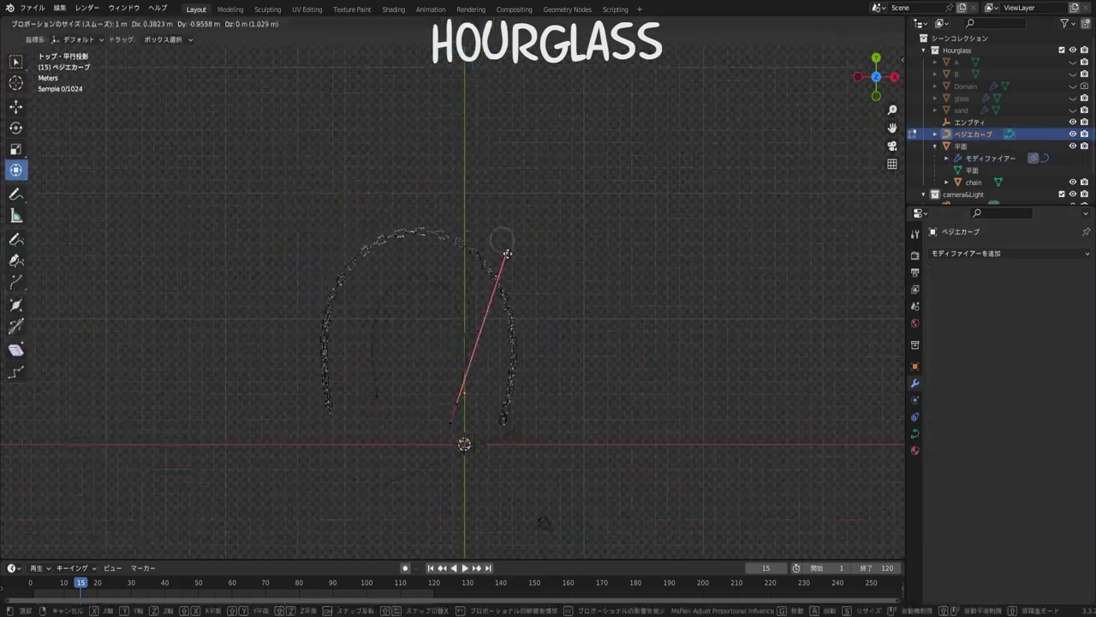
Finish reshaping the chain's Bezier curve, cancelling a stray point move.
left_click(451, 428)
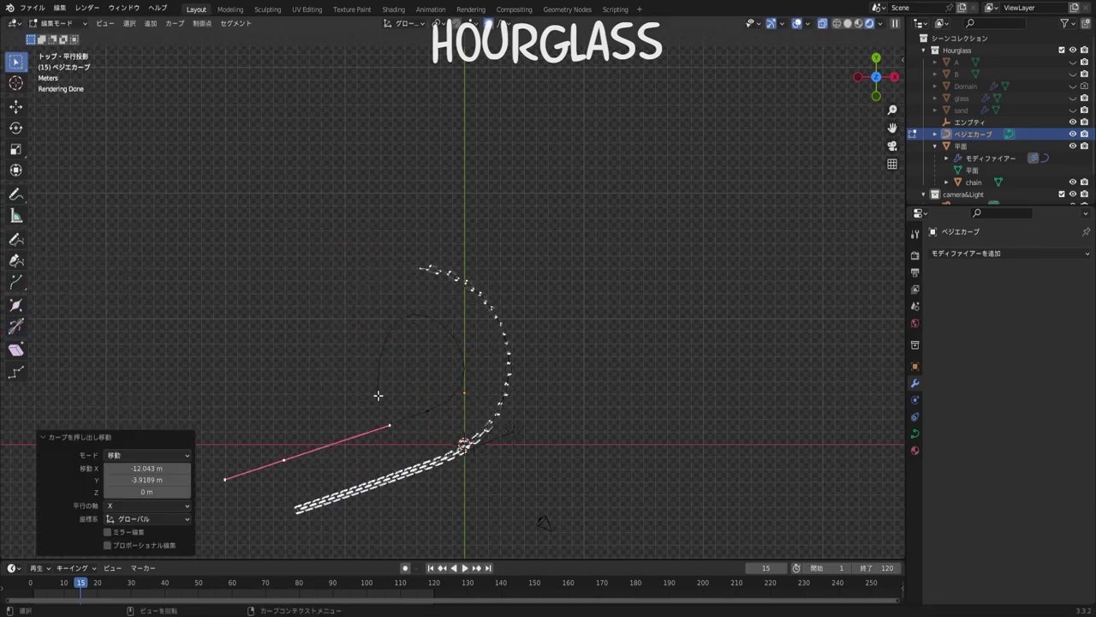
right_click(233, 435)
left_click(232, 435)
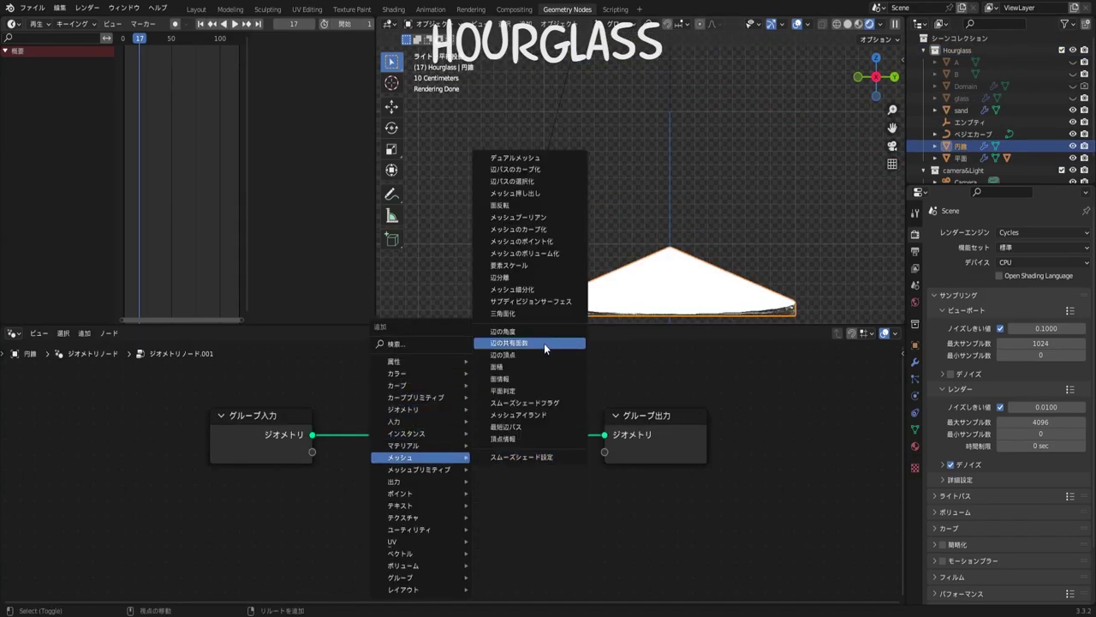
Add Subdivision Surface and Extrude Mesh nodes to the cone's node tree.
key("shift+a")
left_click(575, 210)
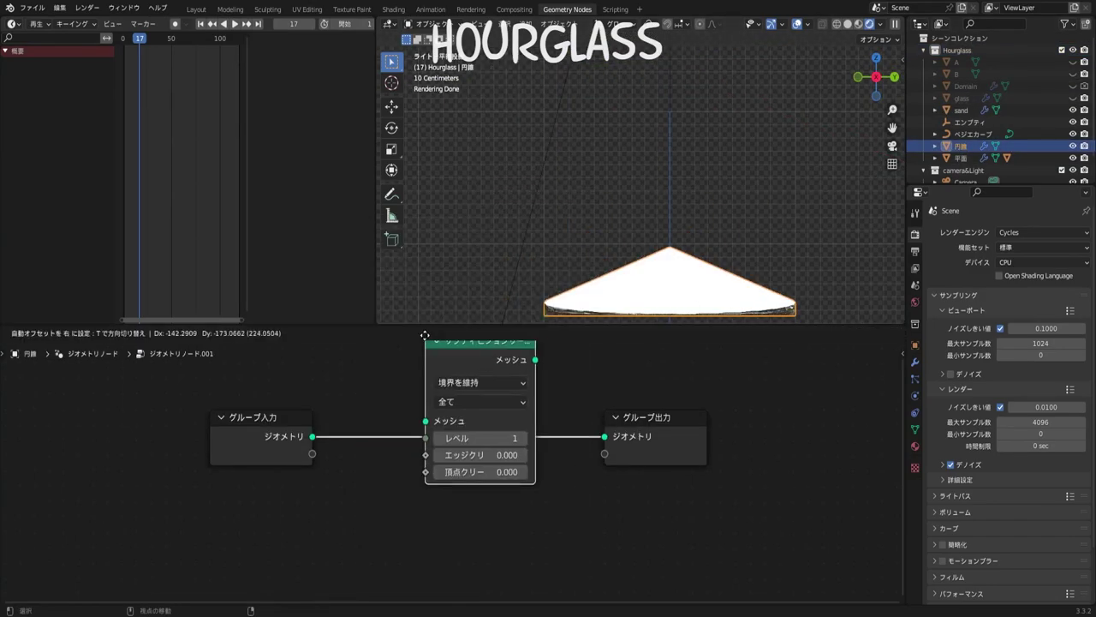
key("shift+a")
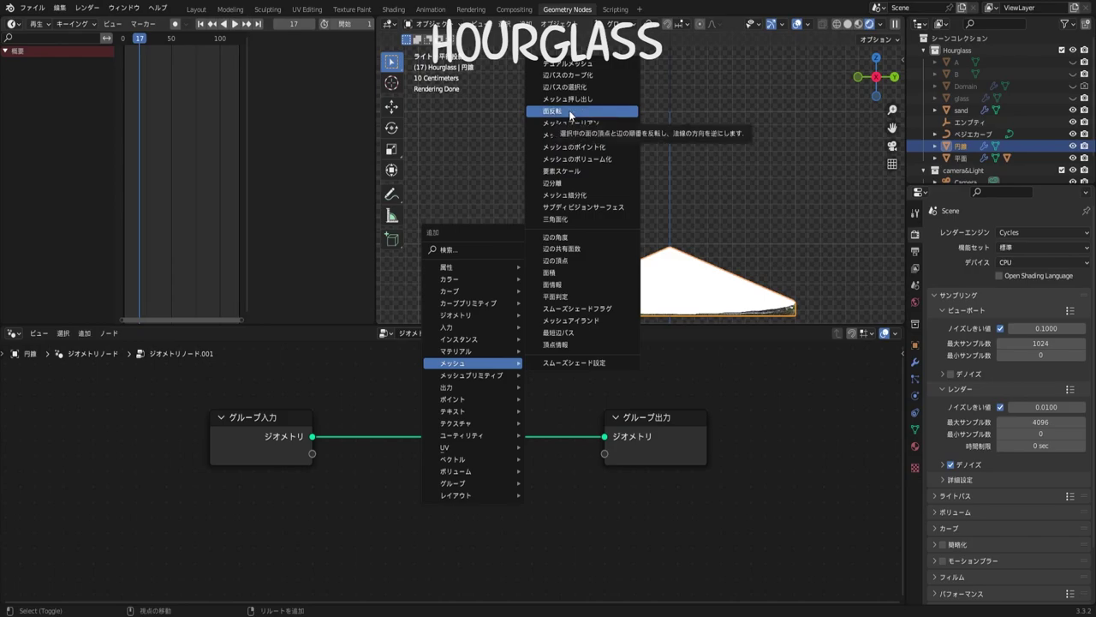
mouse_move(472, 363)
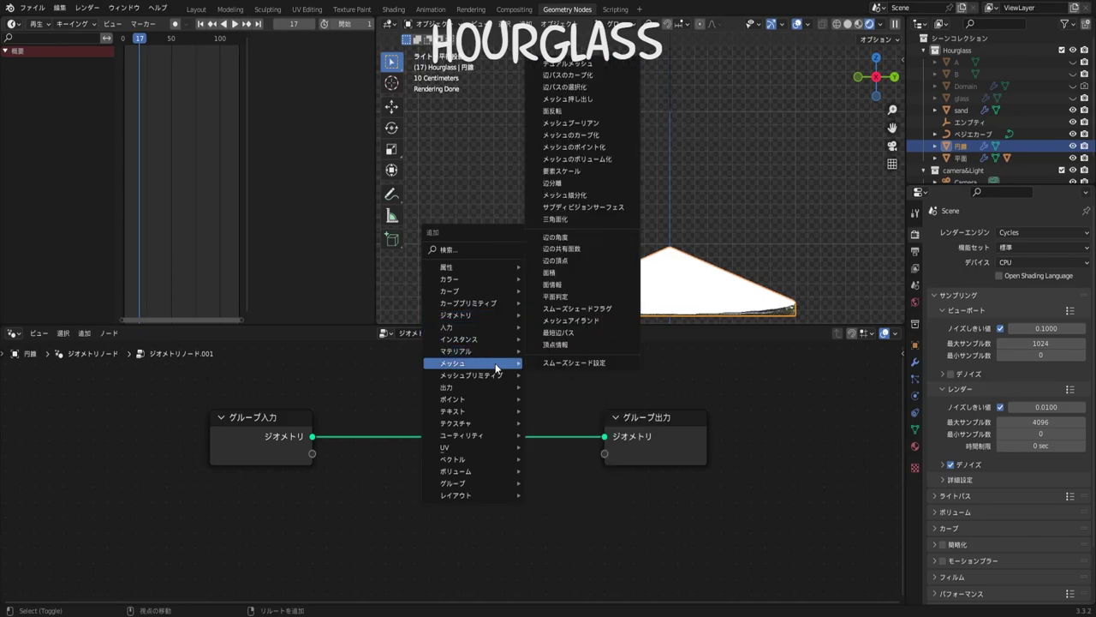
left_click(565, 176)
Insert a Distribute Points on Faces node onto the link and save the file.
key("shift+a")
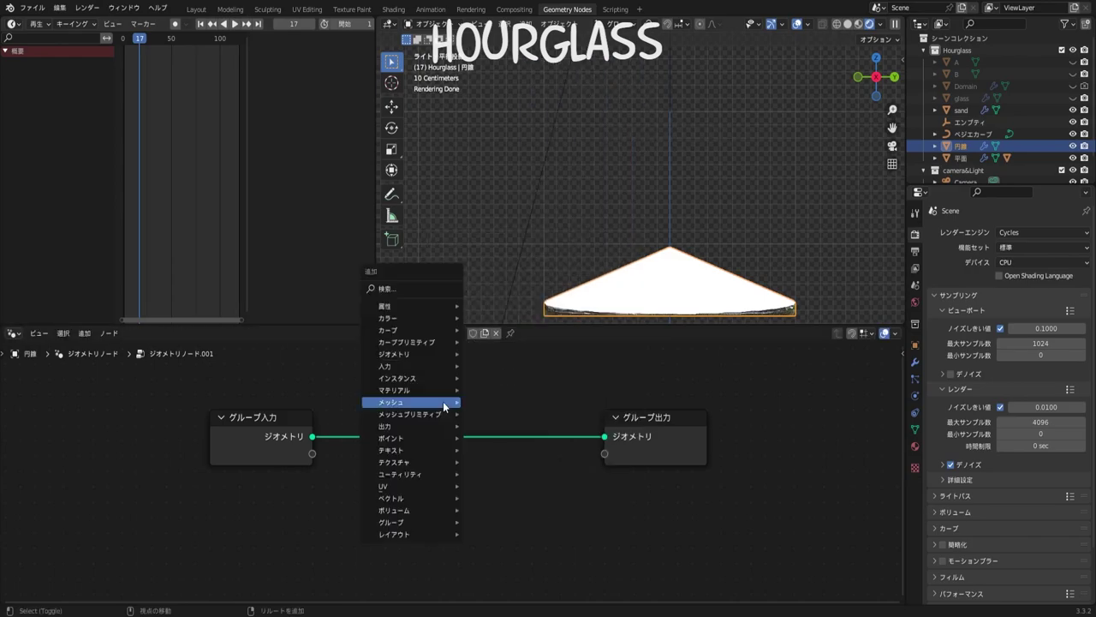
left_click(443, 400)
left_click(504, 391)
key("Home")
key("ctrl+s")
Bring up the node Add menu for the Set Point Radius, Set Material and Join Geometry nodes.
key("shift+a")
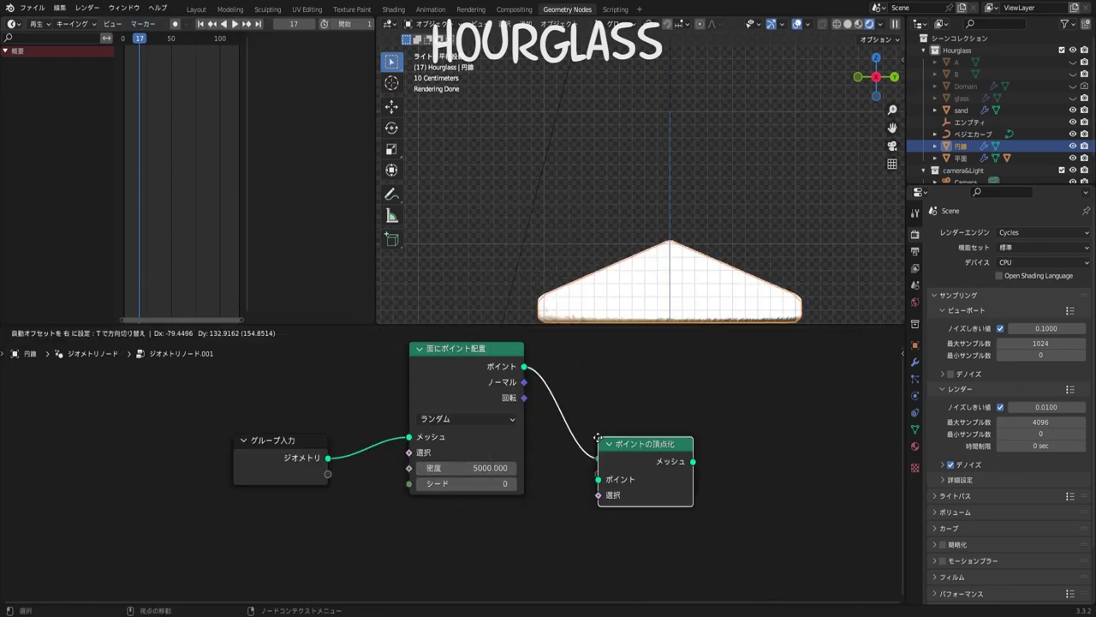
key("shift+a")
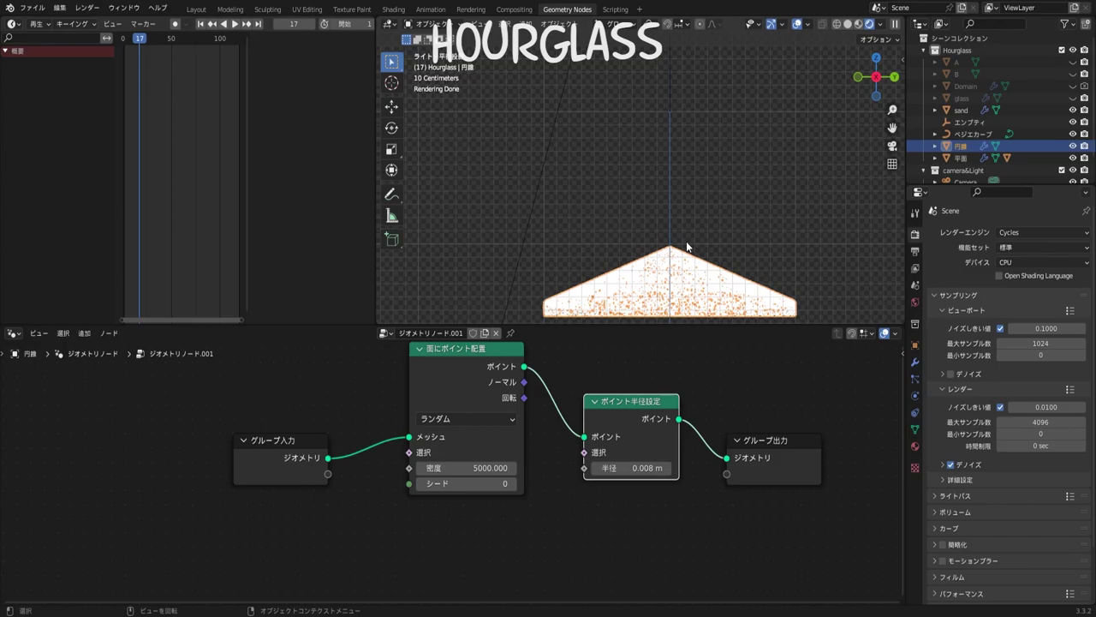
key("shift+a")
key("shift+a")
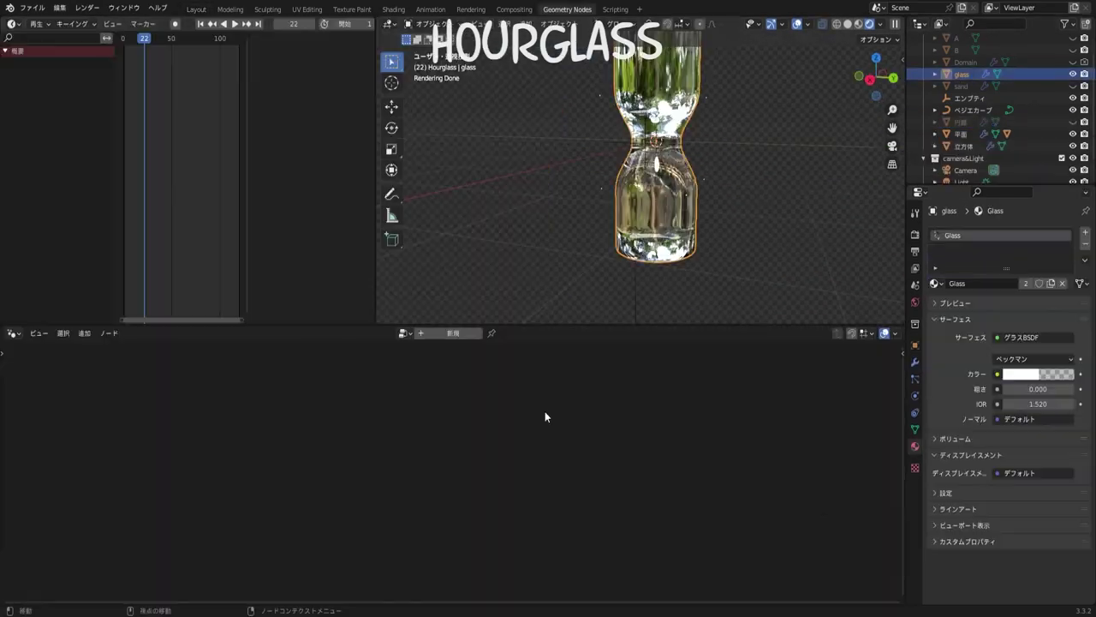
Open the glass's modifier list and select the hourglass-shaped cube mesh.
left_click(1006, 231)
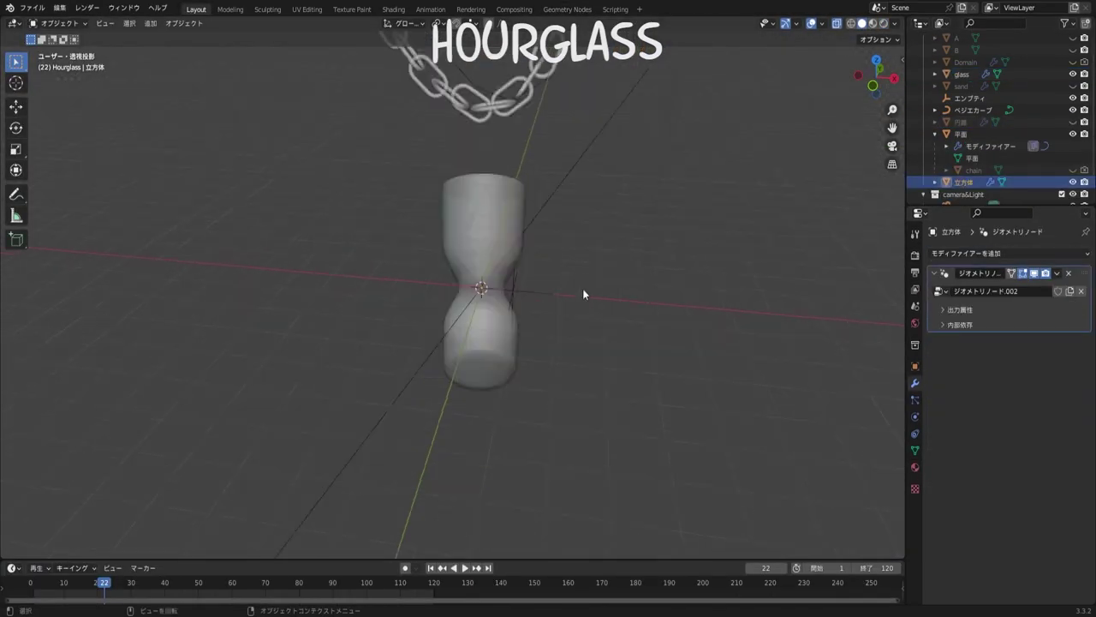
left_click(967, 130)
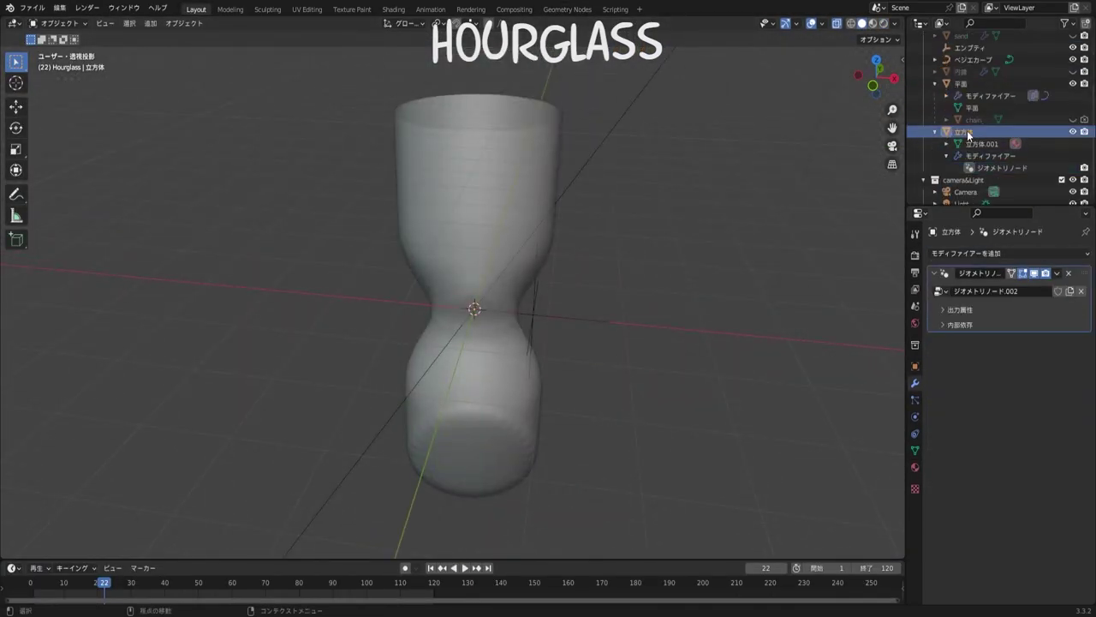